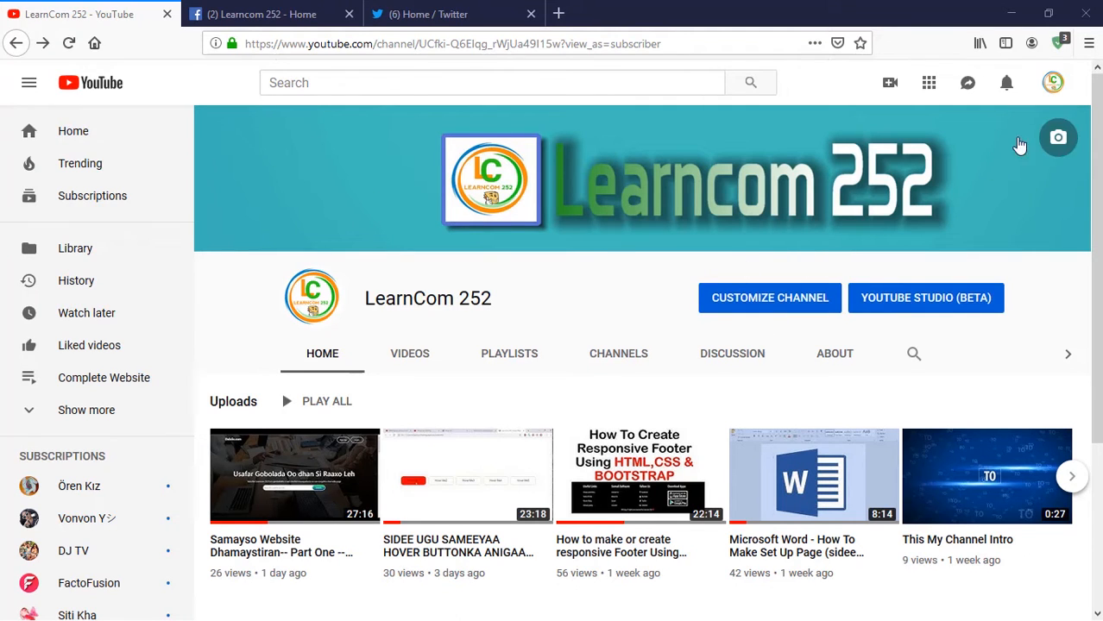
# Open the channel's customization page and start editing its custom links
pyautogui.click(1053, 83)
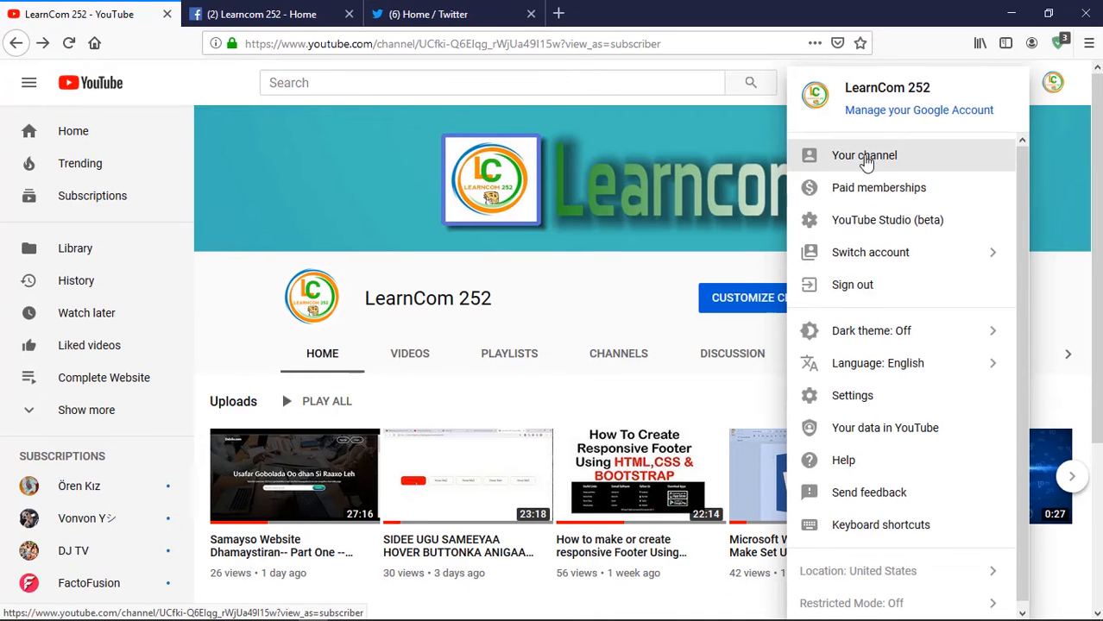
pyautogui.click(581, 296)
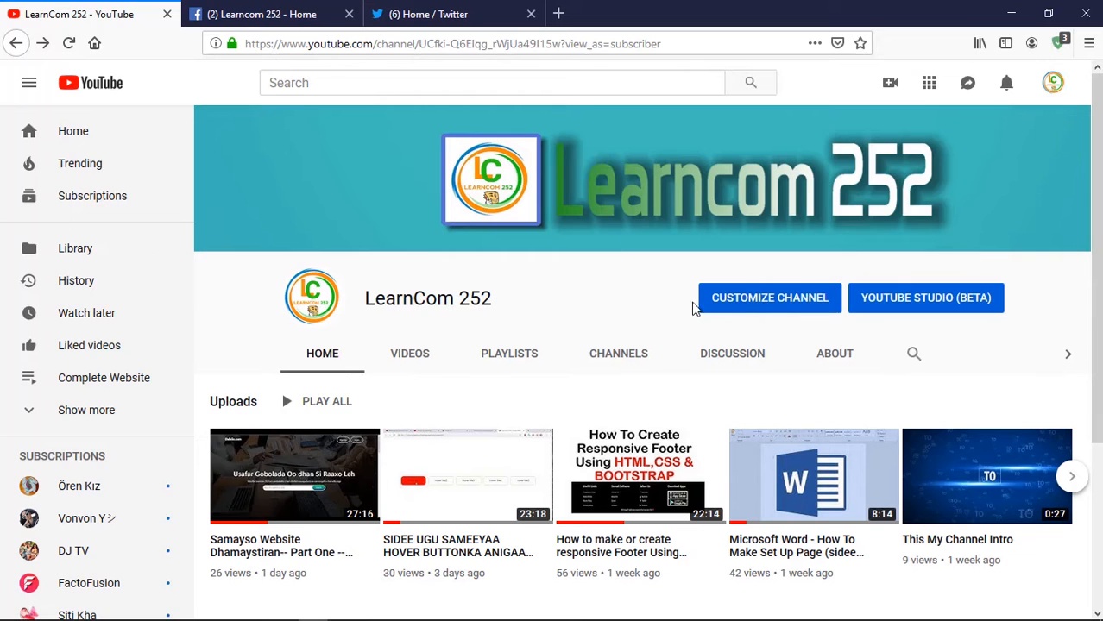
pyautogui.click(747, 304)
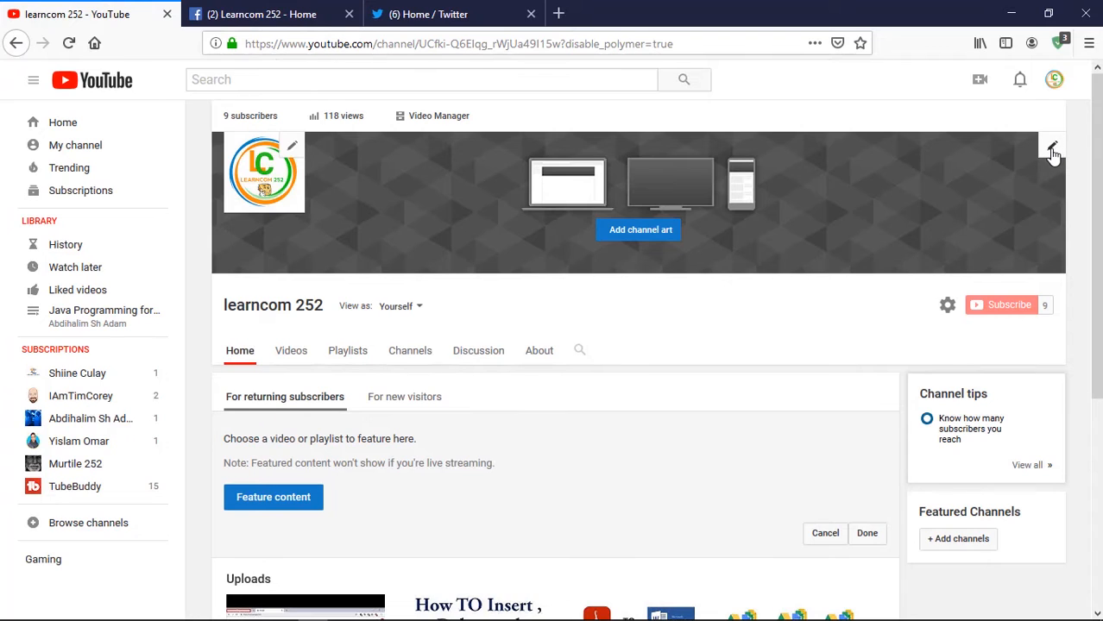
pyautogui.click(1052, 149)
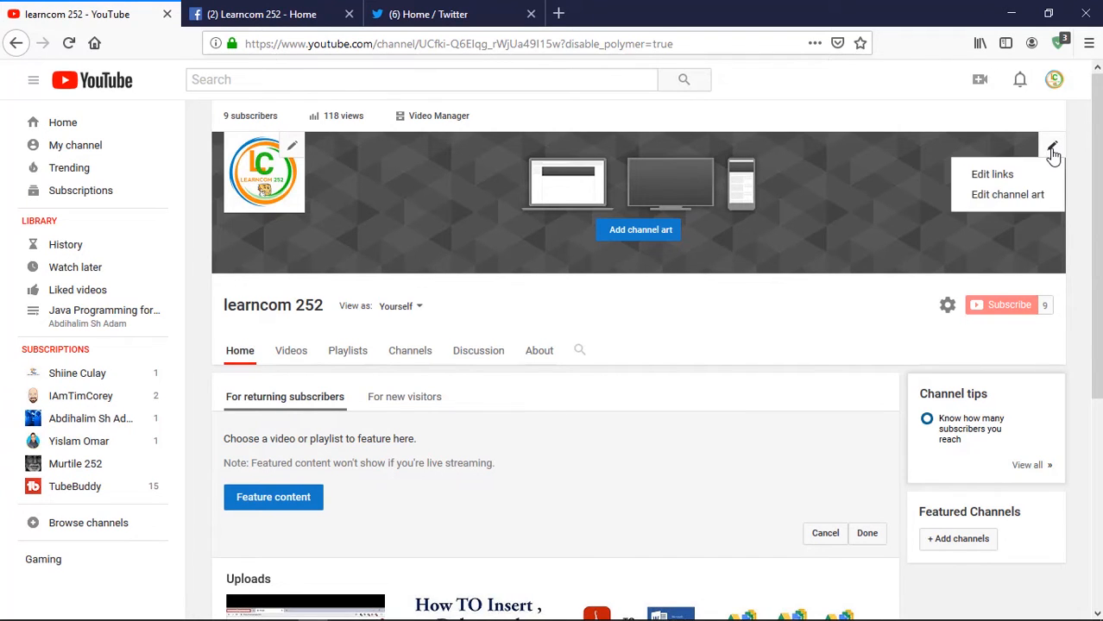
pyautogui.click(993, 176)
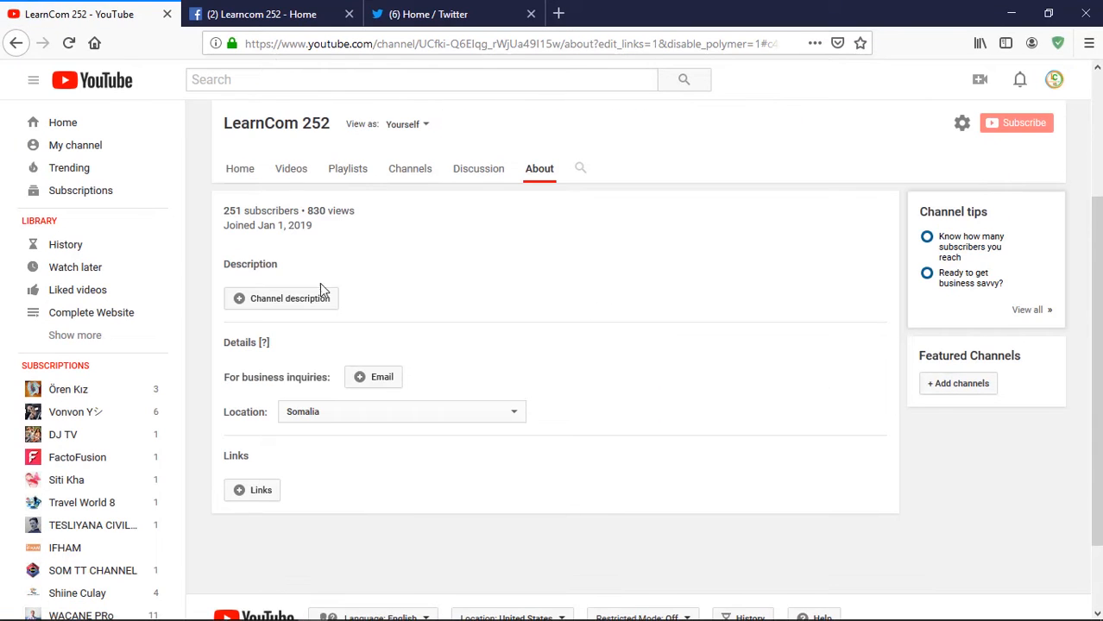
pyautogui.scroll(-3, 615, 289)
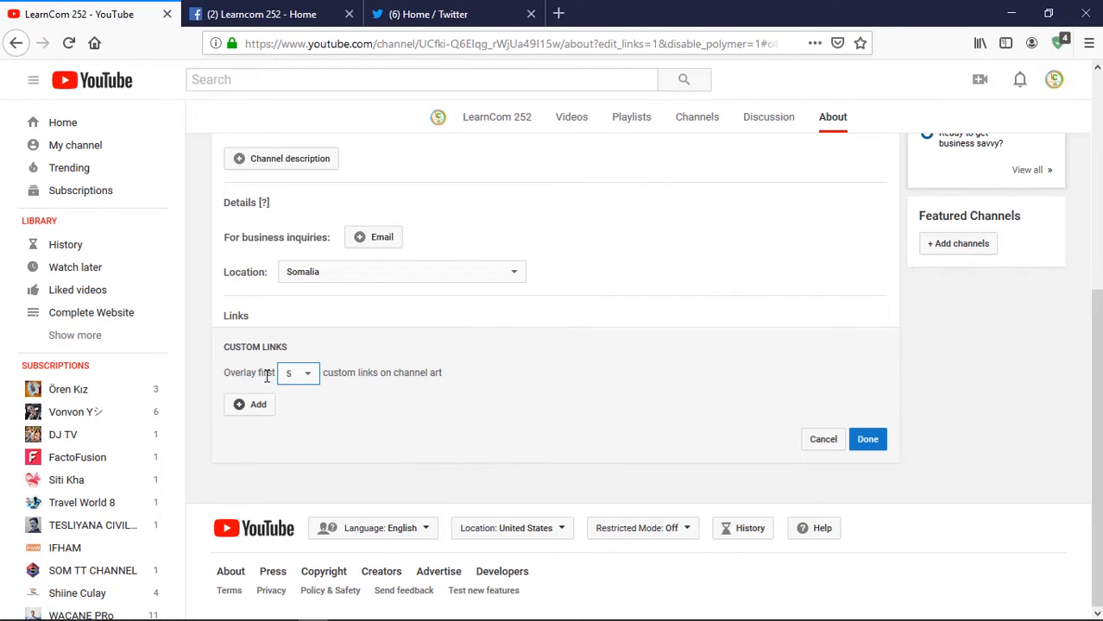
pyautogui.click(313, 376)
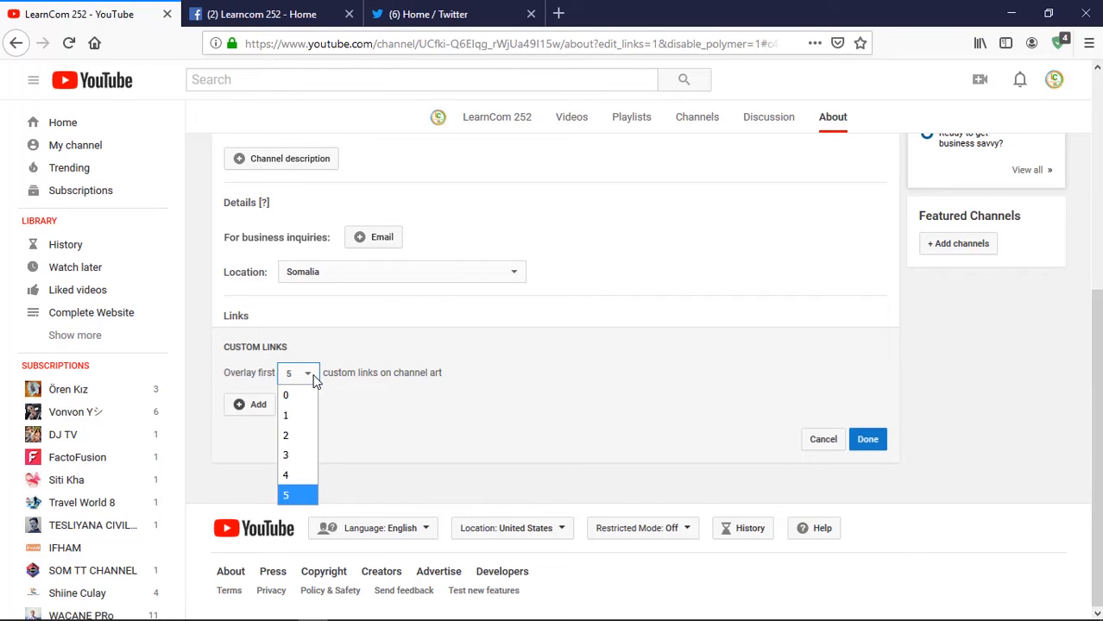
pyautogui.click(352, 402)
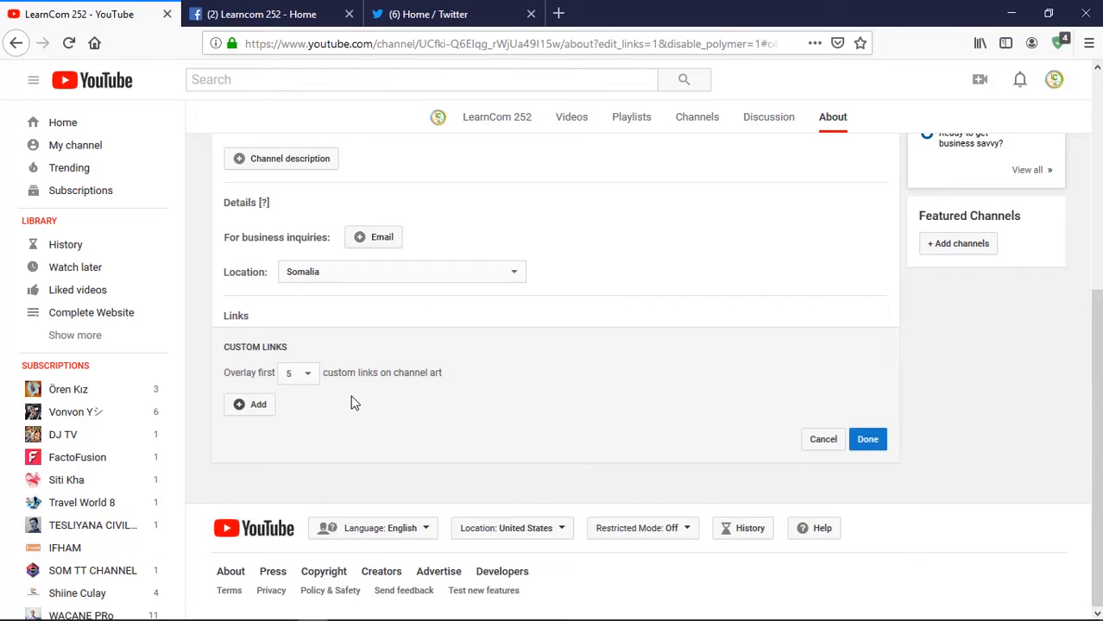
pyautogui.click(306, 381)
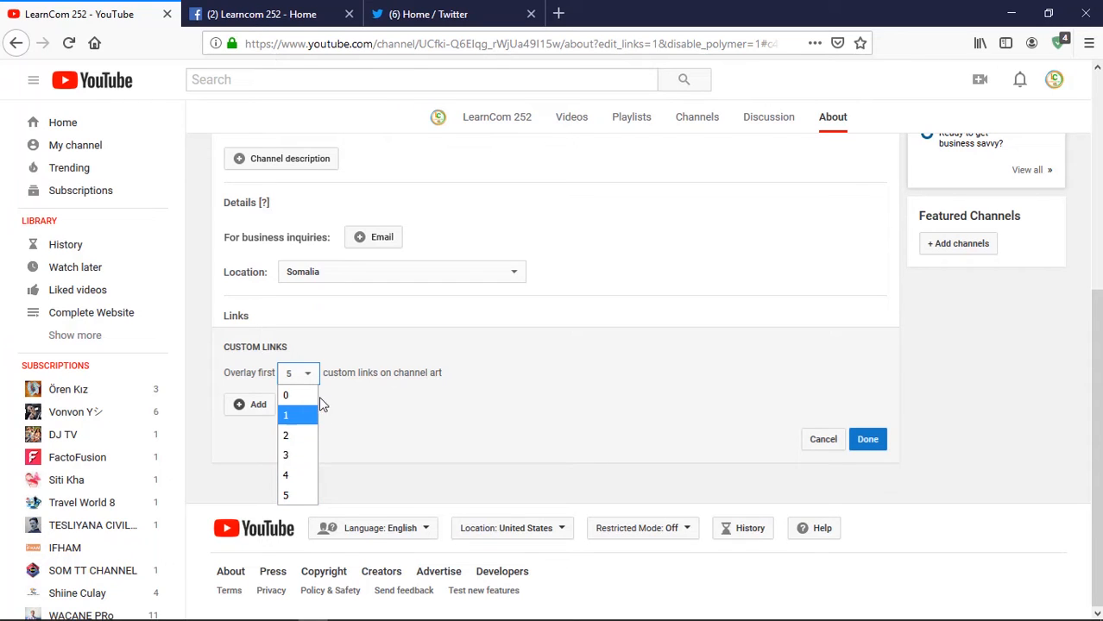
pyautogui.click(380, 425)
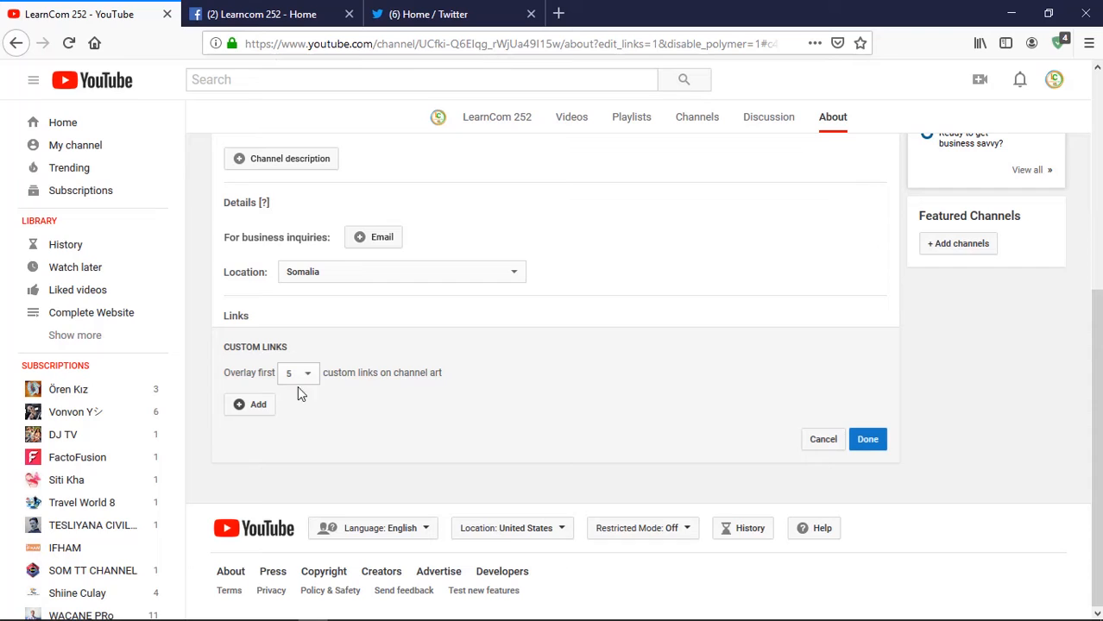
# Add a custom link to the channel with the title "facebook"
pyautogui.click(249, 409)
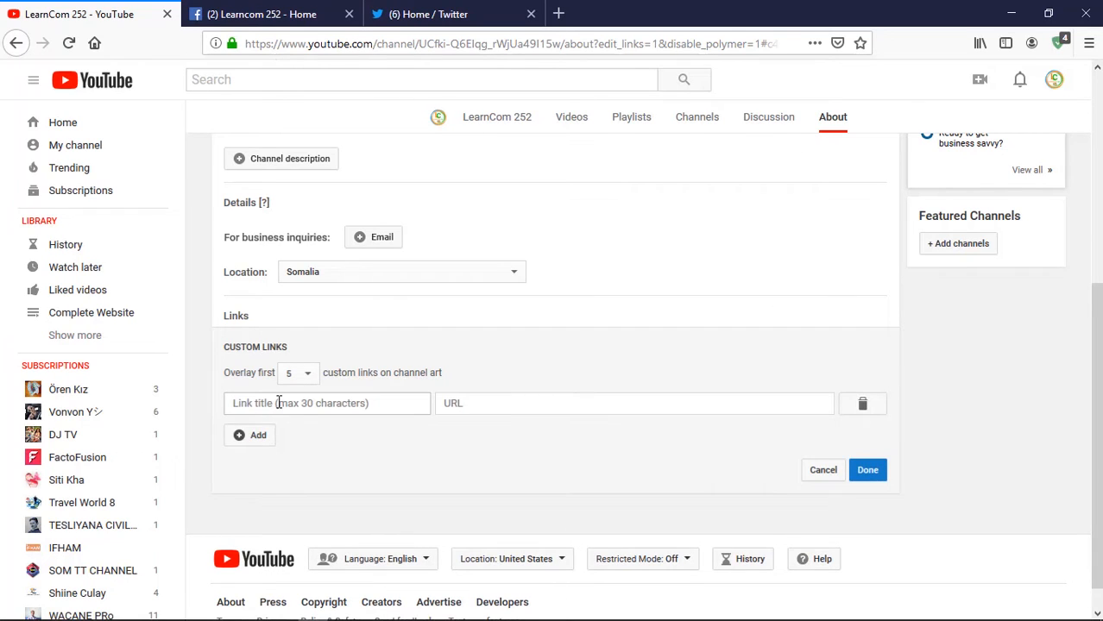
pyautogui.click(278, 403)
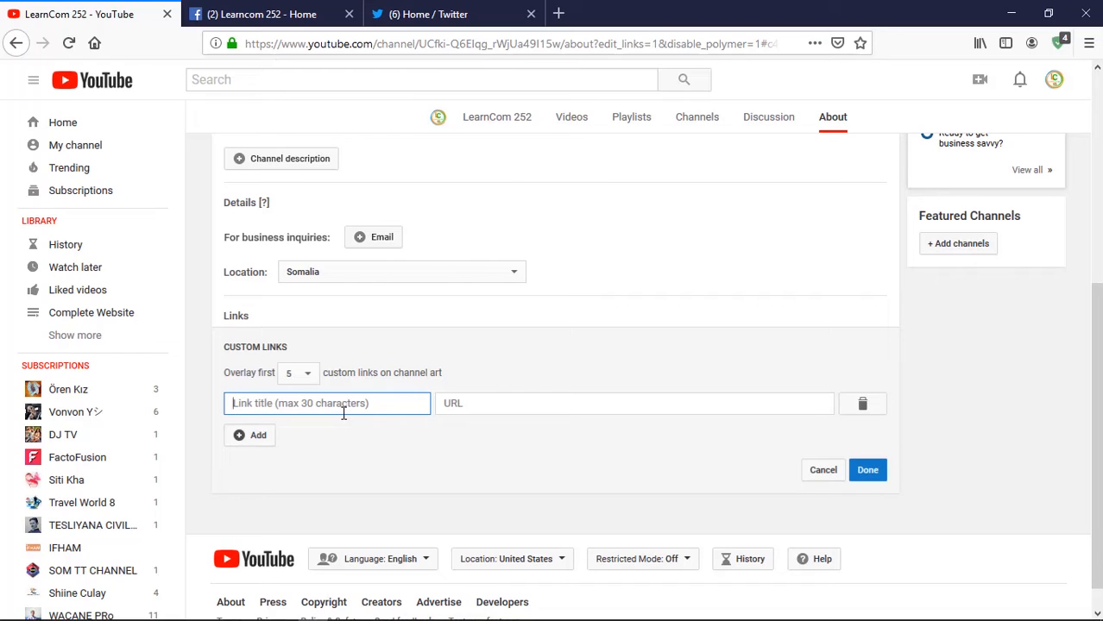
pyautogui.write('fa')
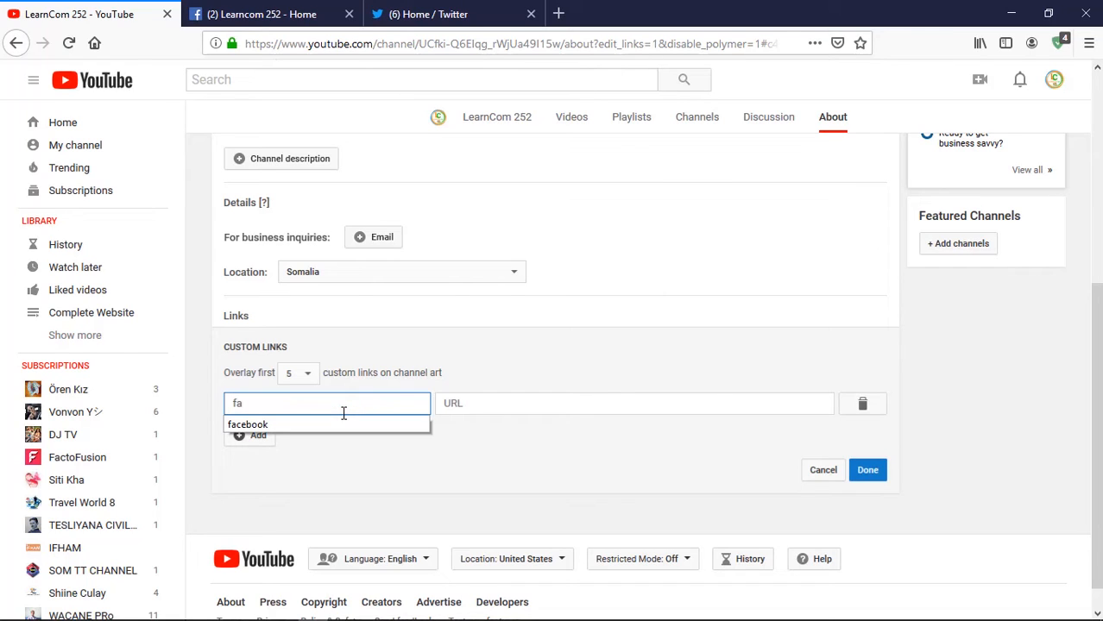
pyautogui.write('cbo')
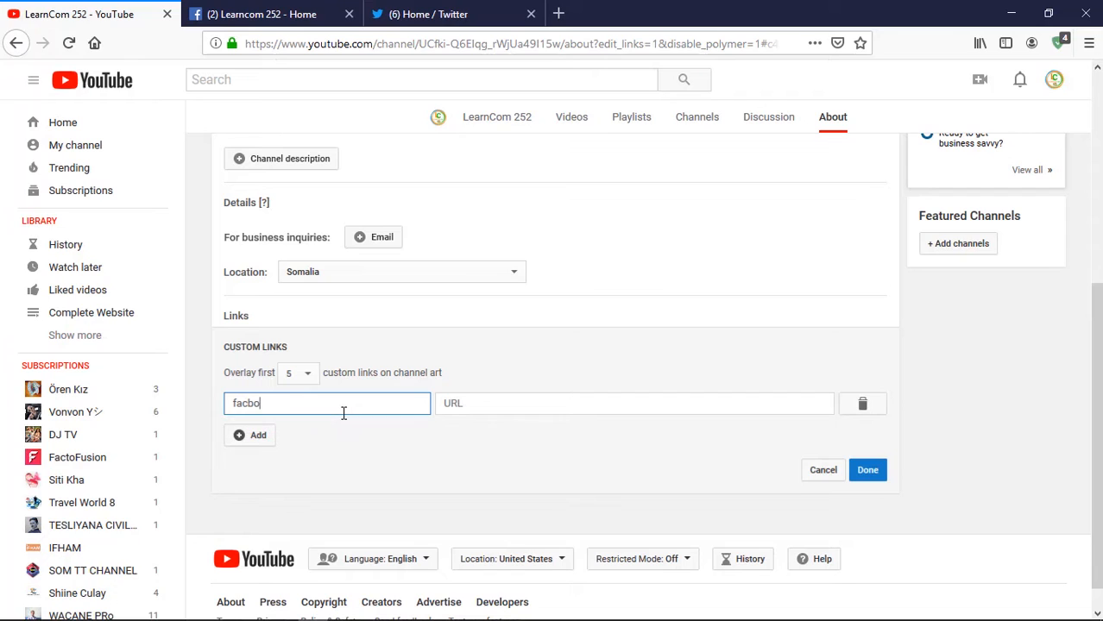
pyautogui.press('BackSpace')
pyautogui.write('ebook')
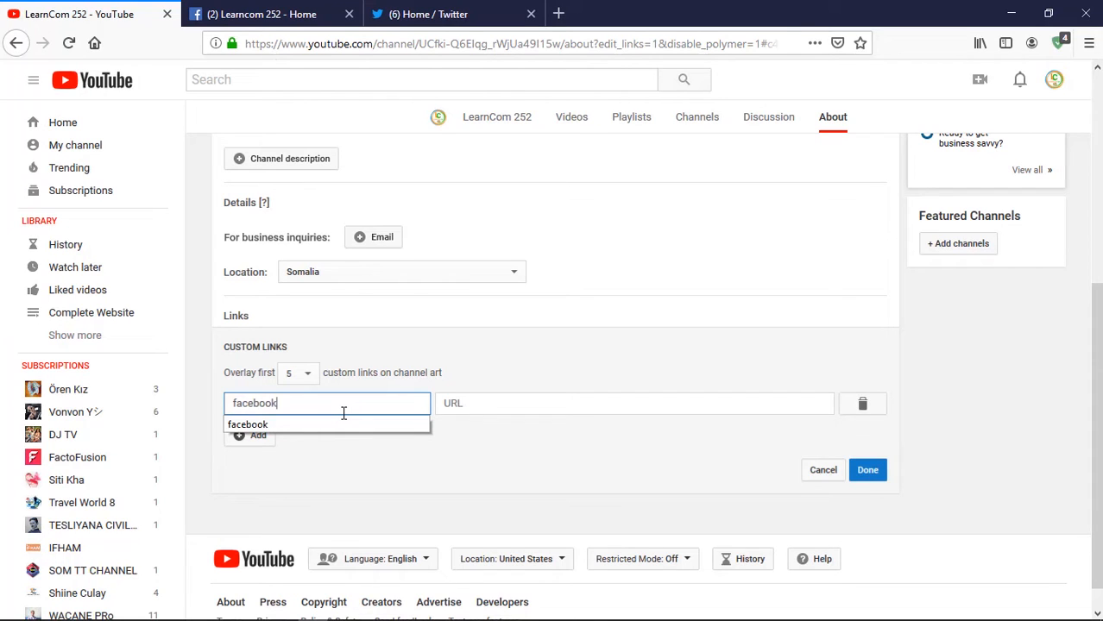
pyautogui.press('Tab')
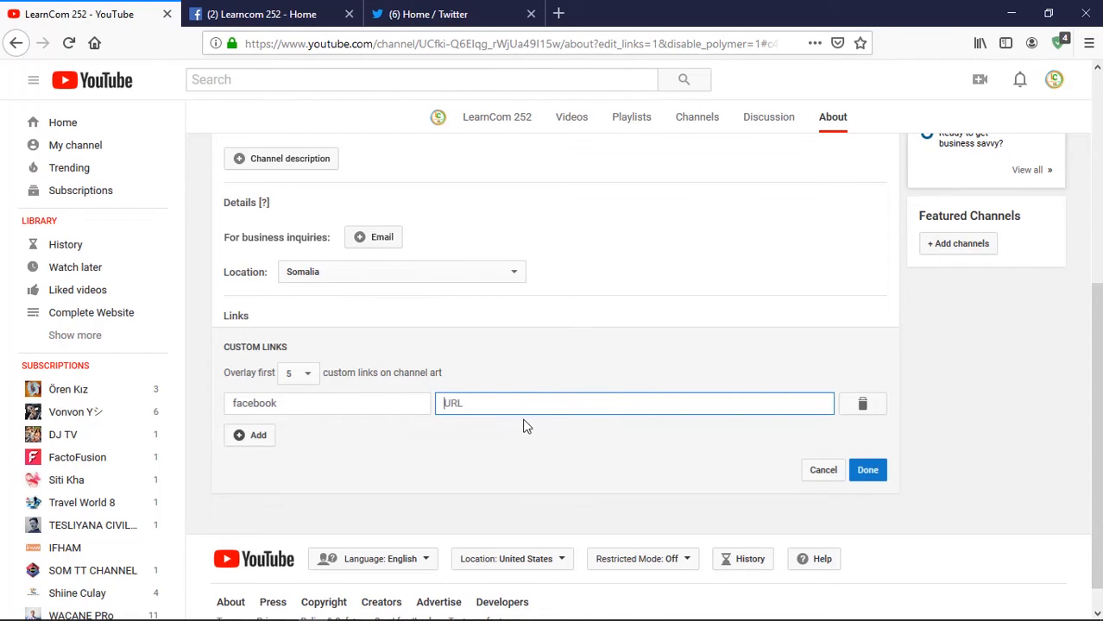
# Switch to the Learncom 252 Facebook page and copy its web address
pyautogui.click(276, 19)
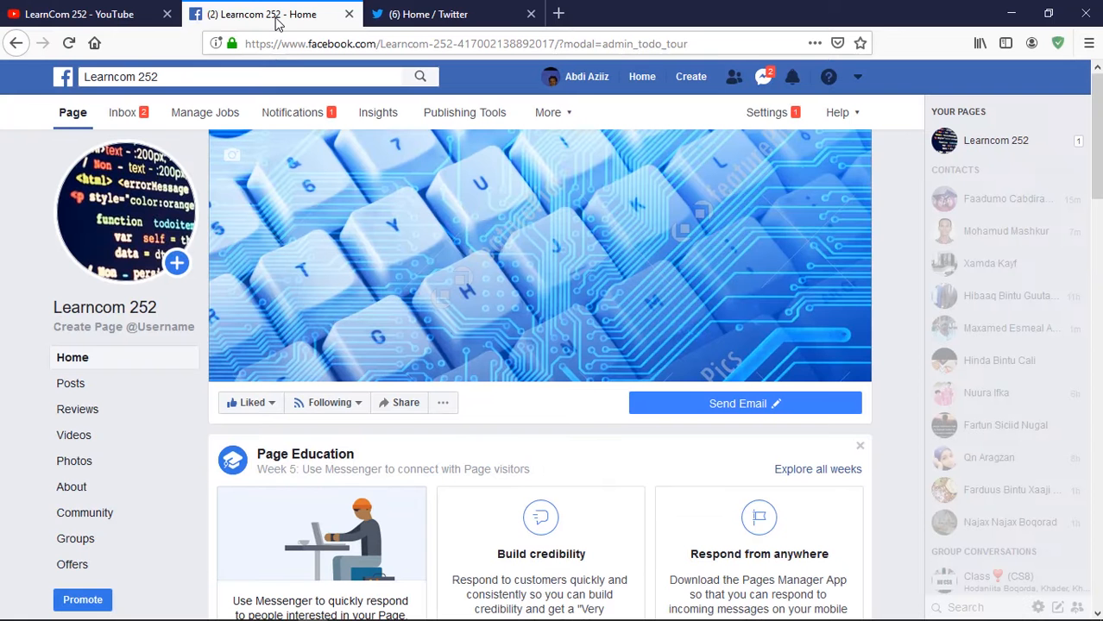
pyautogui.scroll(-3, 517, 247)
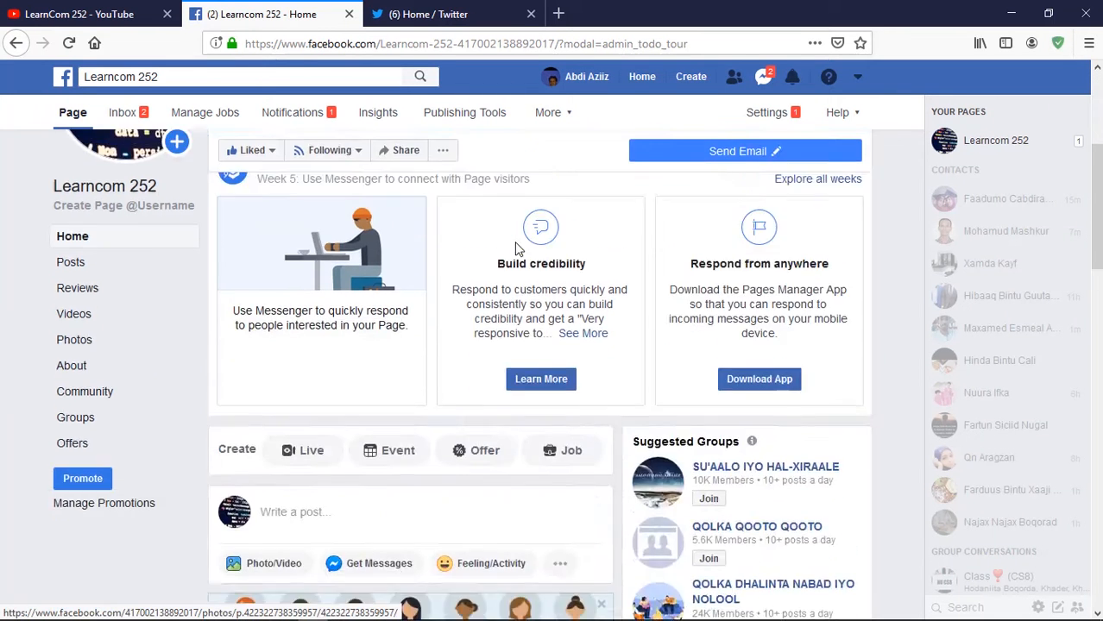
pyautogui.scroll(3, 517, 247)
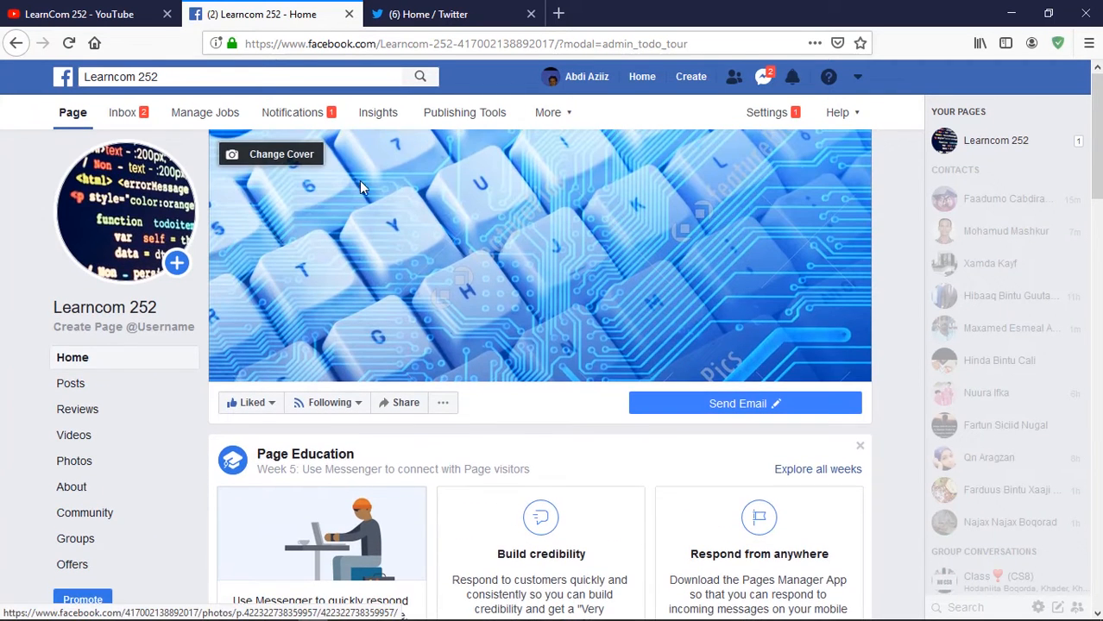
pyautogui.click(394, 45)
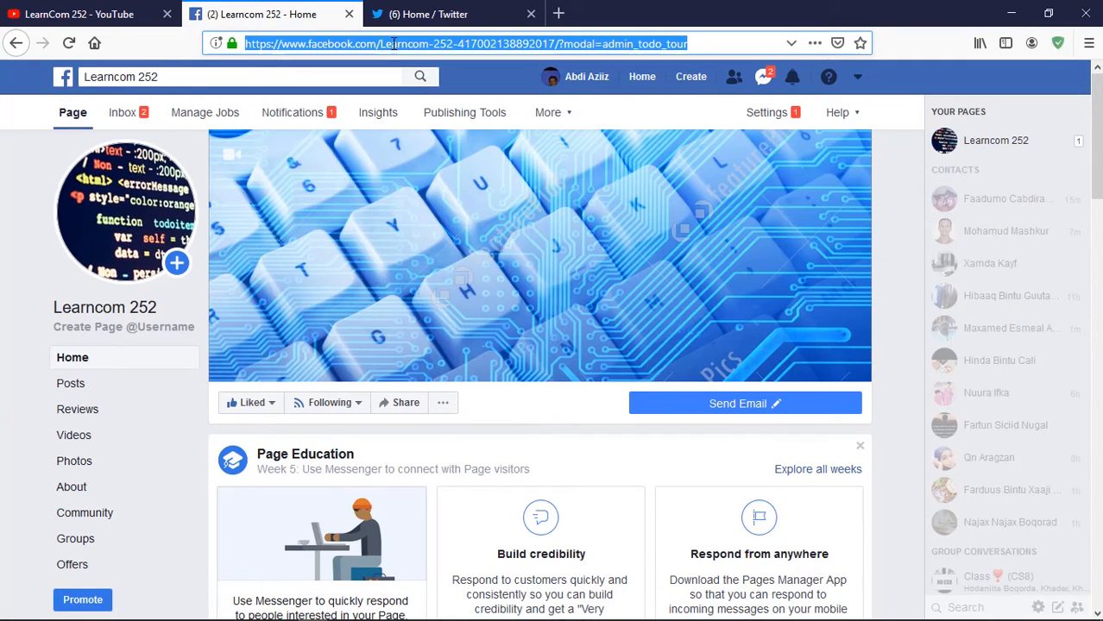
pyautogui.rightClick(393, 43)
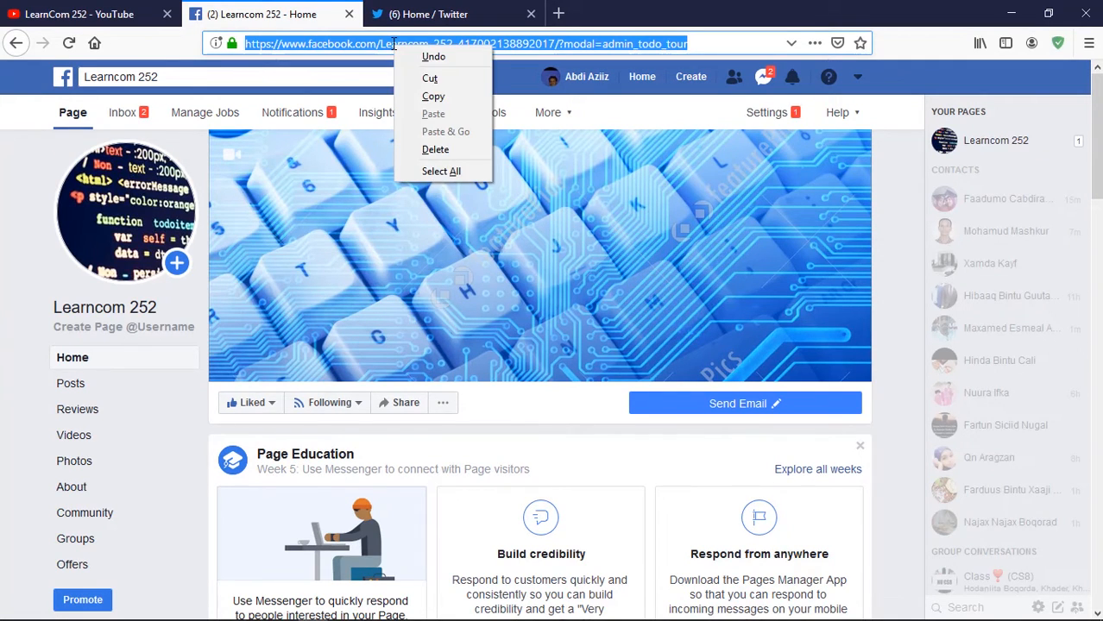
pyautogui.click(437, 95)
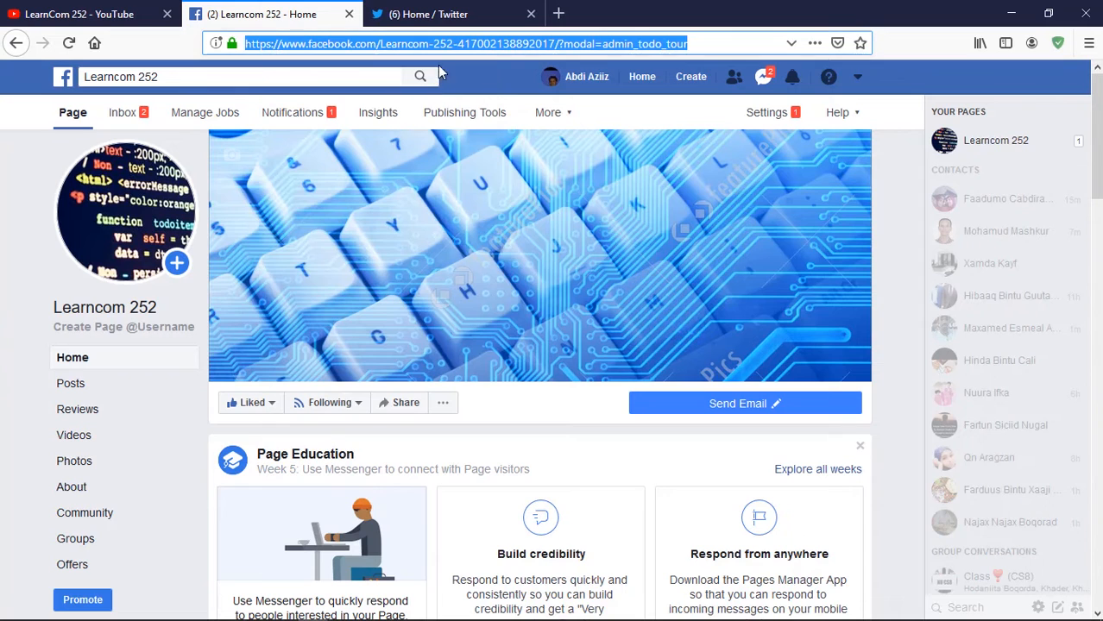
# Return to the YouTube channel, paste the Facebook page address as the facebook link's URL, and save the custom links
pyautogui.click(108, 17)
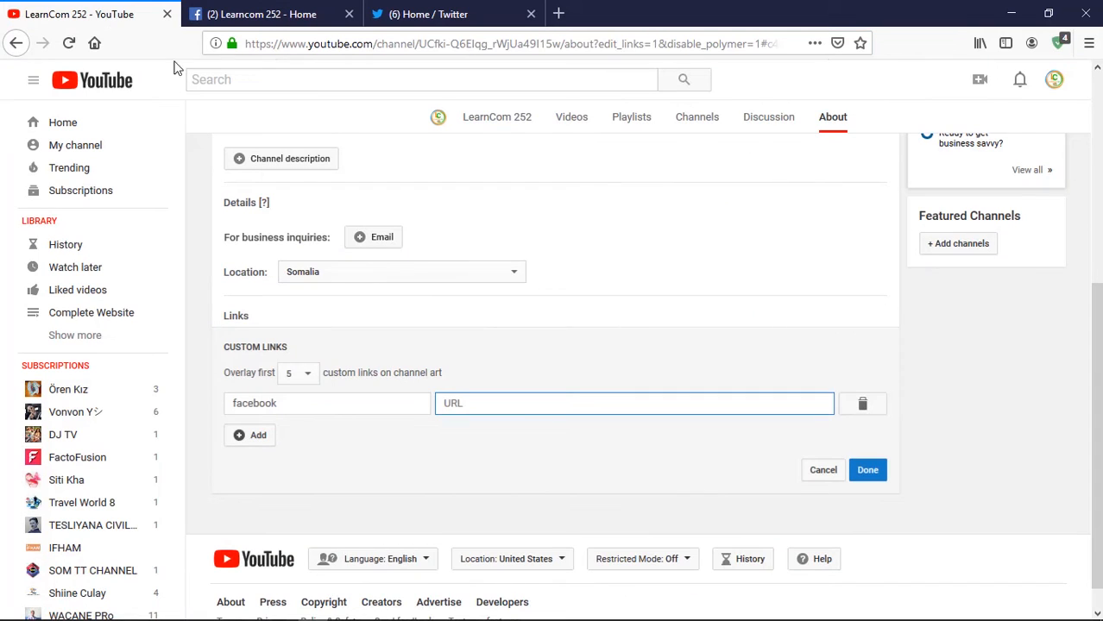
pyautogui.rightClick(500, 398)
pyautogui.click(540, 469)
pyautogui.click(870, 479)
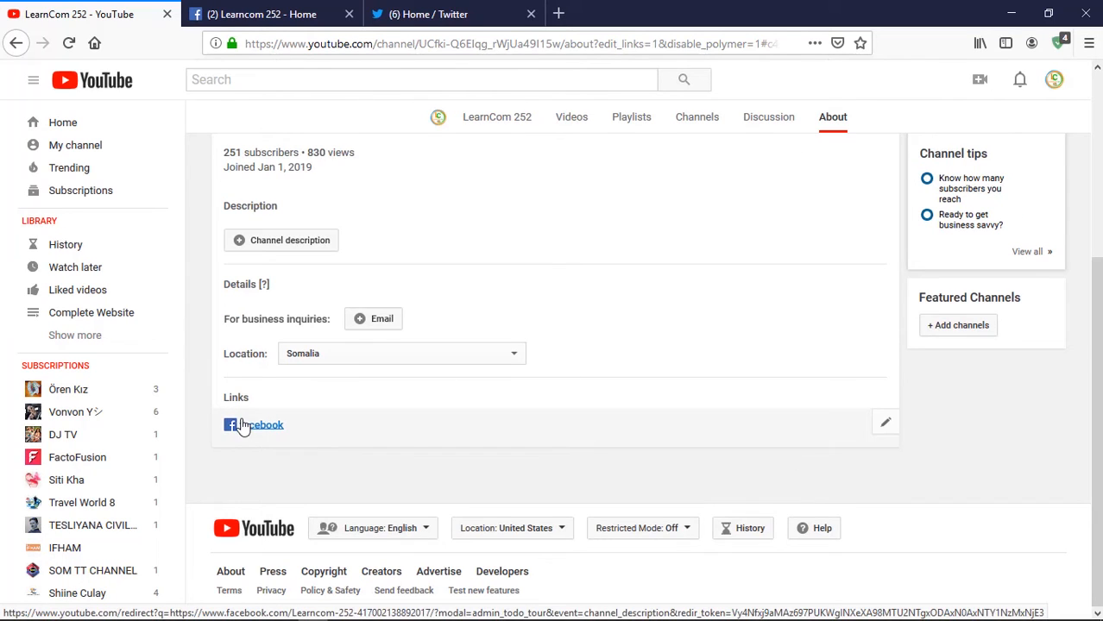
pyautogui.scroll(5, 505, 318)
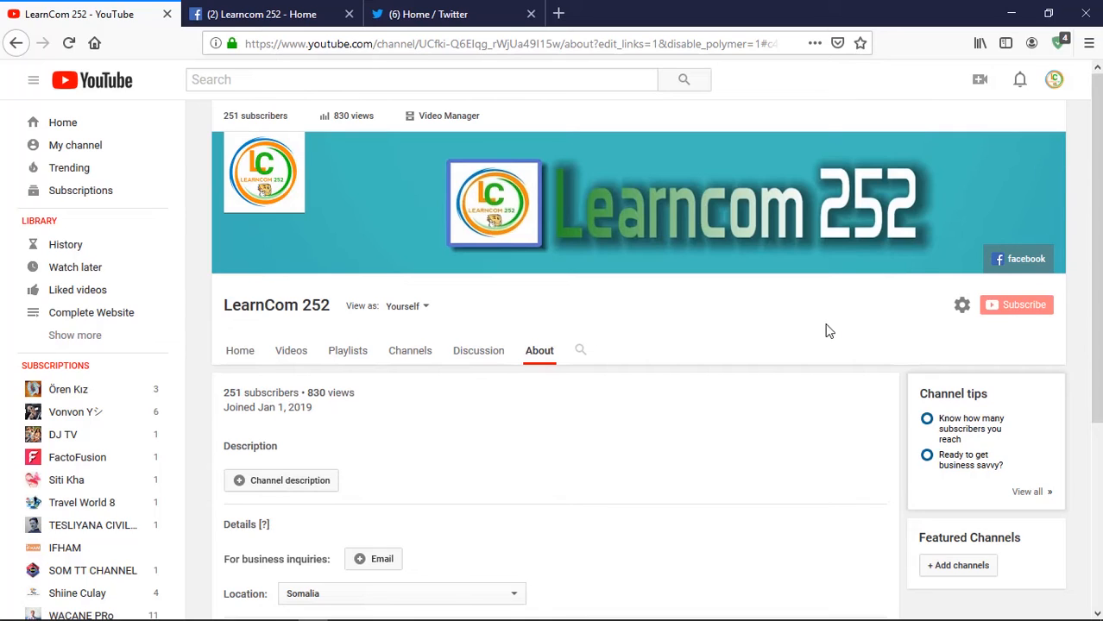
# Reopen the channel's custom links for editing and add a second link with the title "Twitter"
pyautogui.scroll(-5, 421, 384)
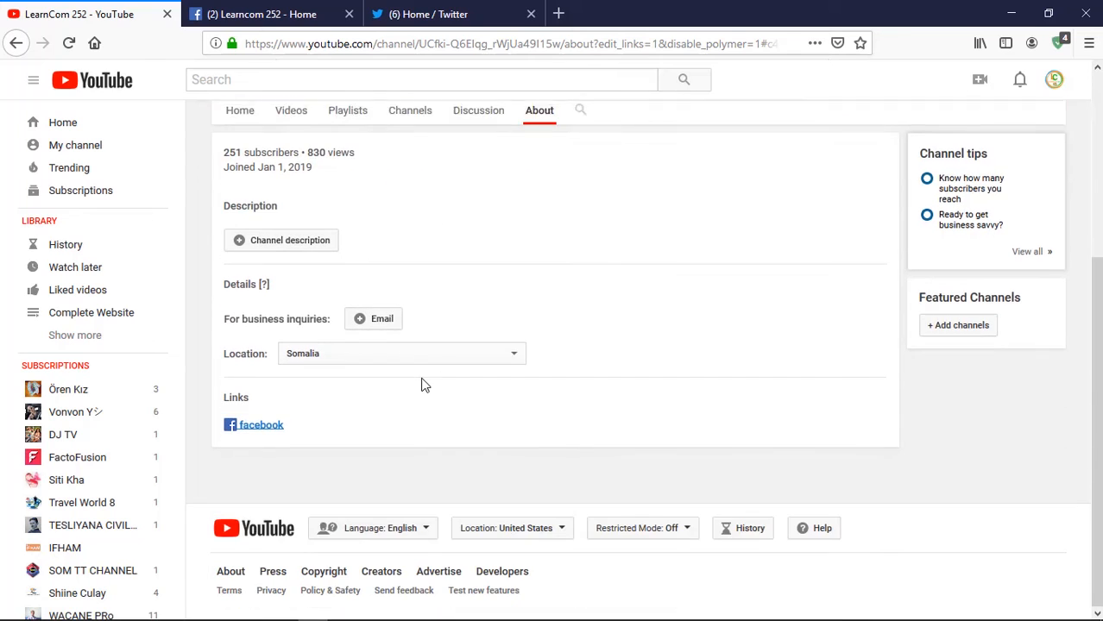
pyautogui.click(886, 423)
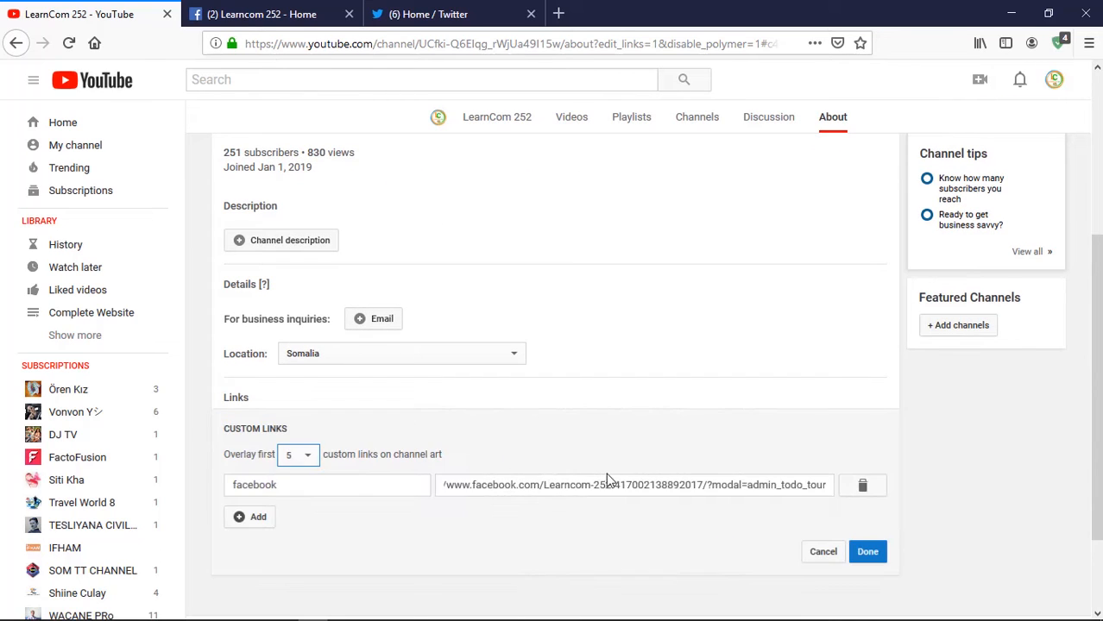
pyautogui.scroll(-2, 706, 464)
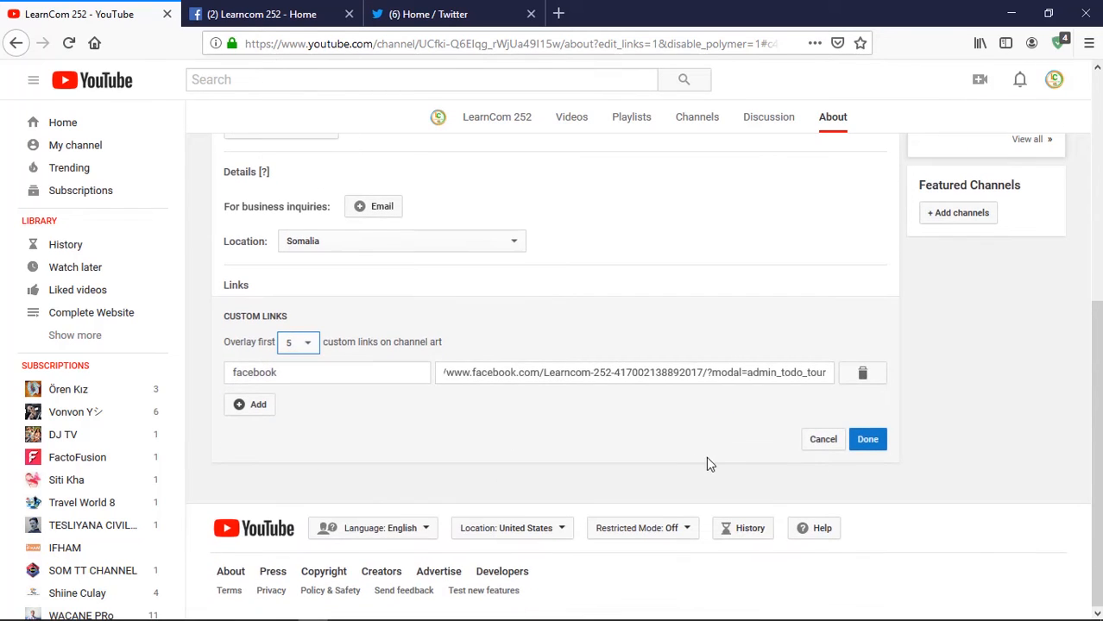
pyautogui.click(258, 406)
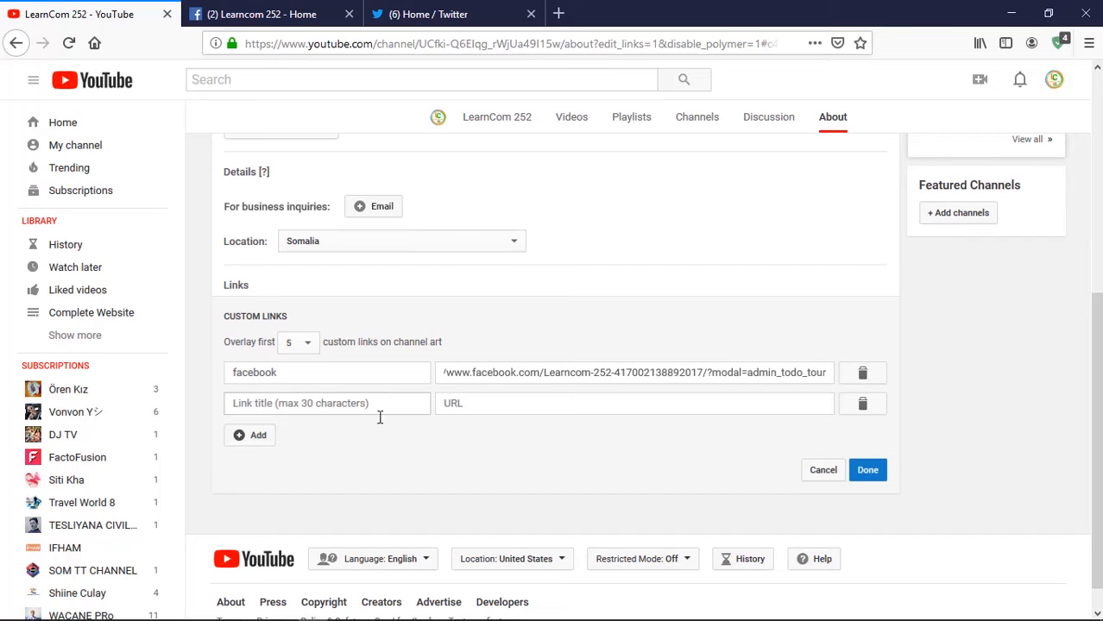
pyautogui.click(320, 403)
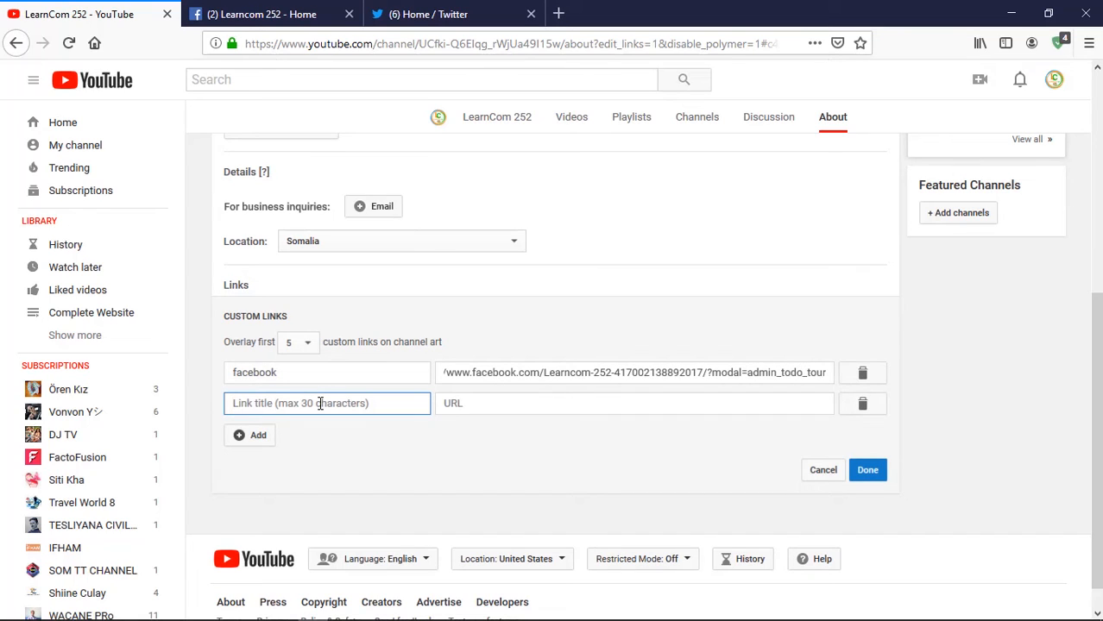
pyautogui.write('T')
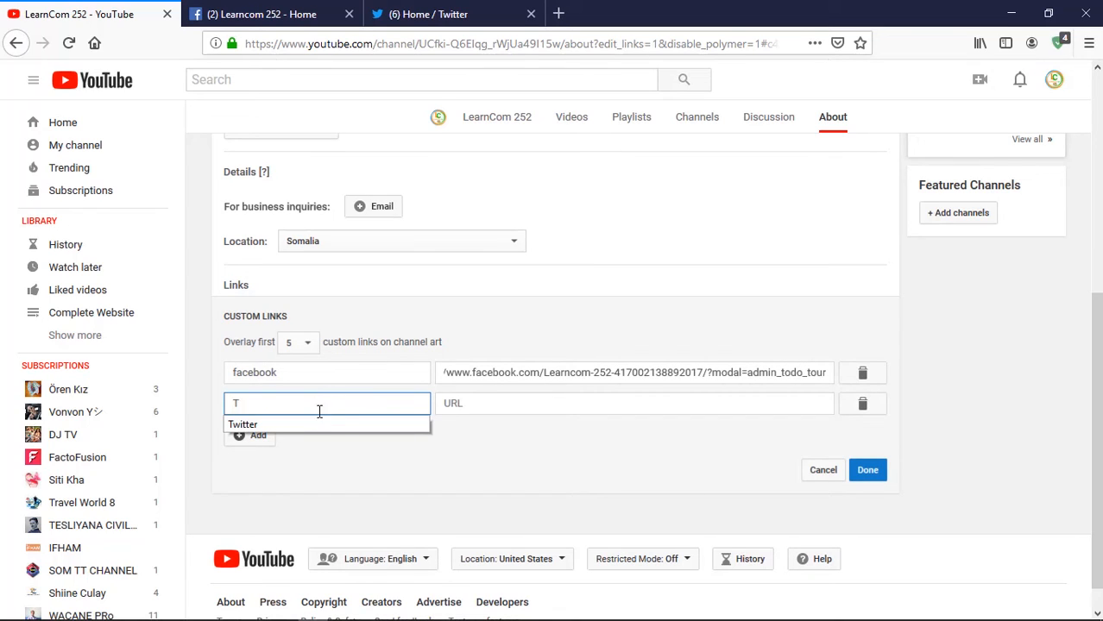
pyautogui.click(308, 426)
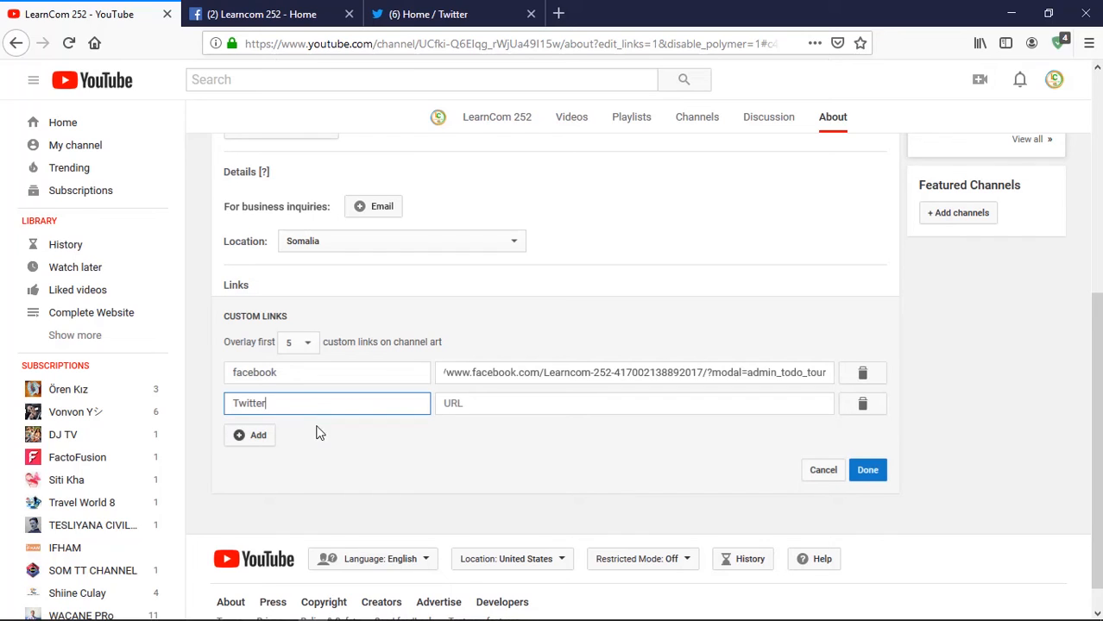
pyautogui.click(458, 402)
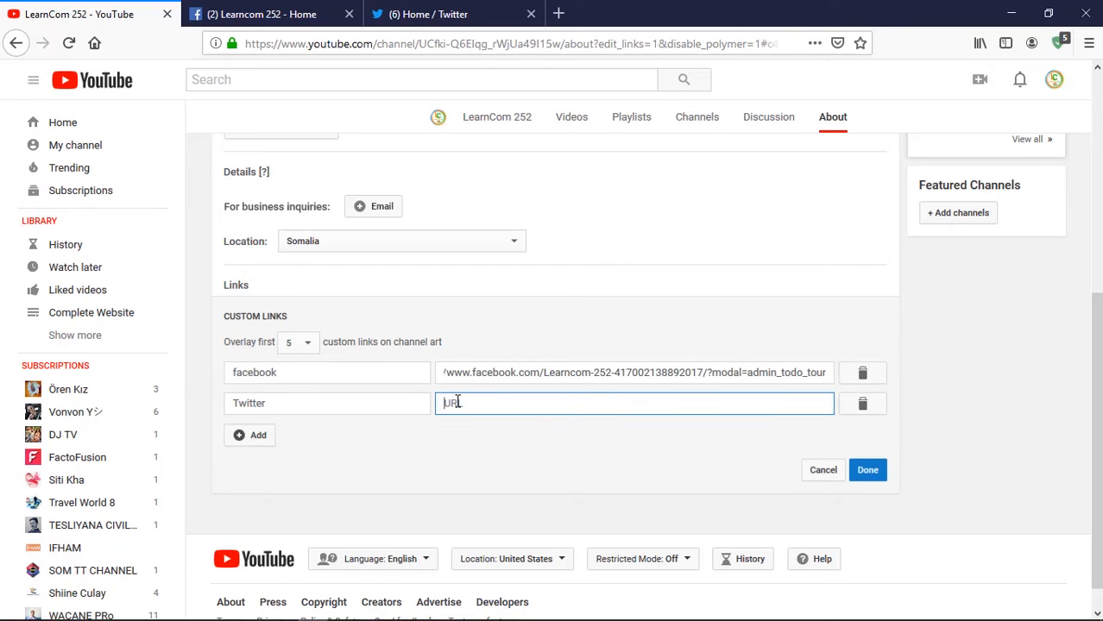
# Switch to the open Twitter home page and copy its web address
pyautogui.click(438, 15)
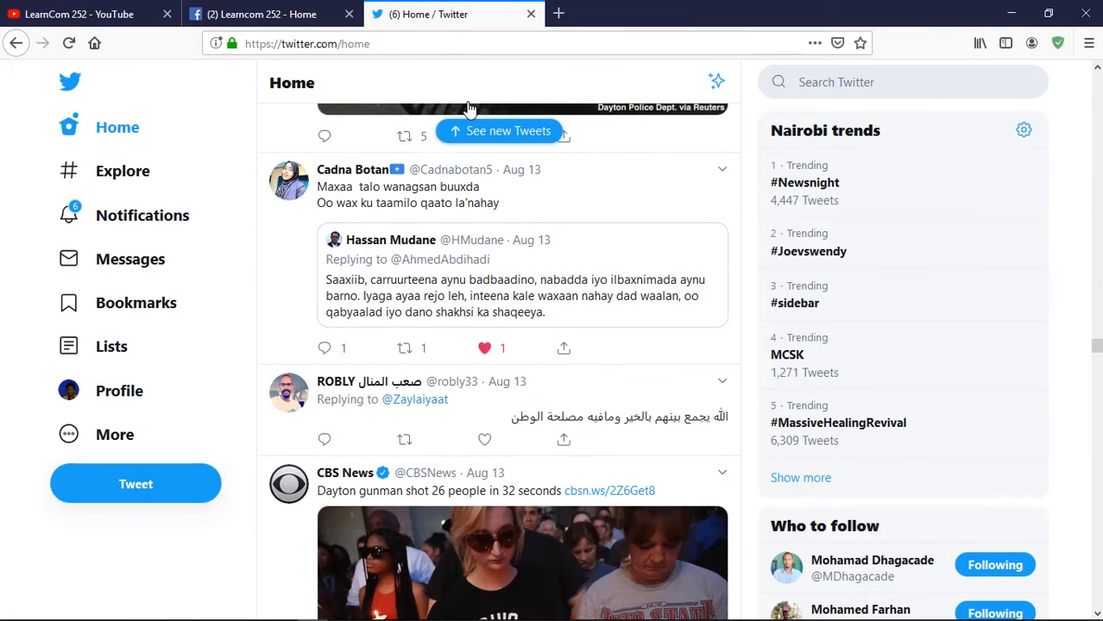
pyautogui.click(324, 46)
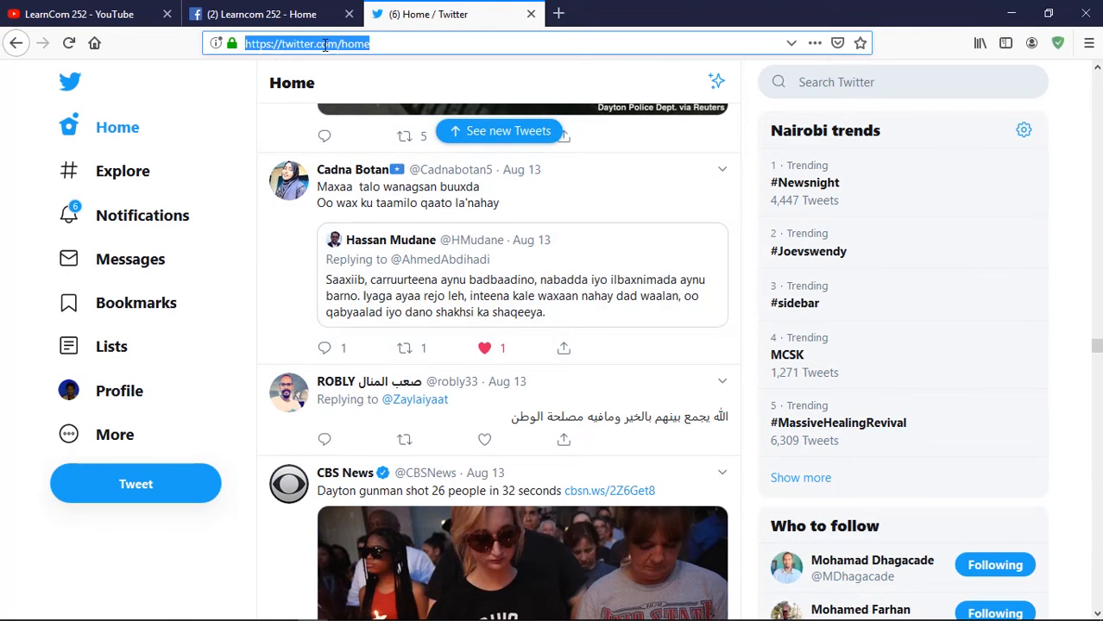
pyautogui.rightClick(326, 47)
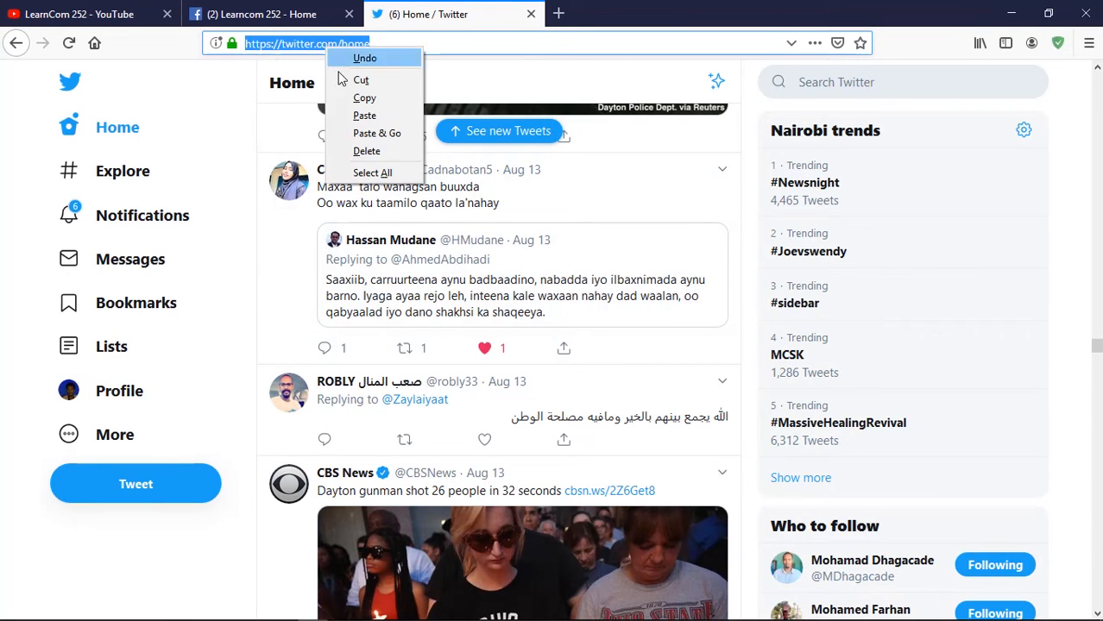
pyautogui.click(363, 98)
pyautogui.click(55, 14)
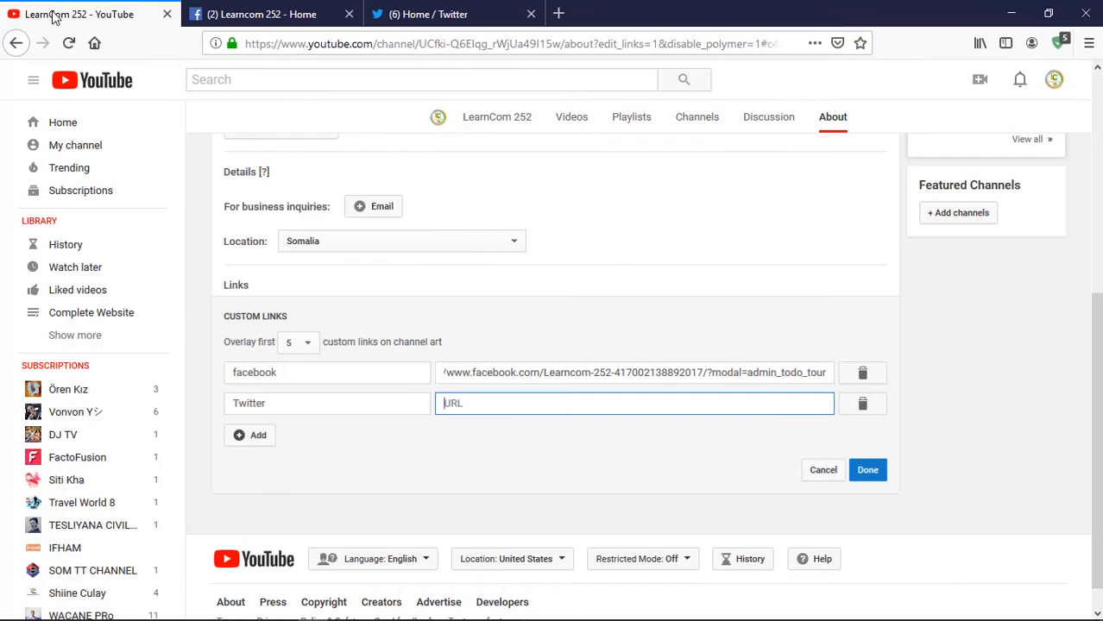
pyautogui.rightClick(473, 401)
pyautogui.click(536, 248)
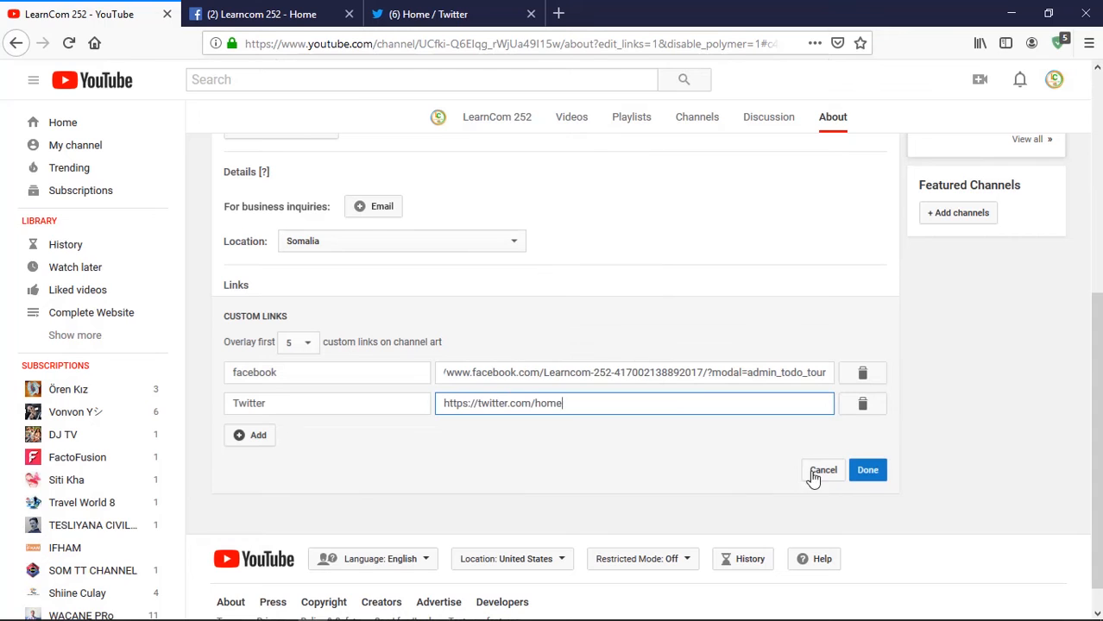
pyautogui.click(868, 475)
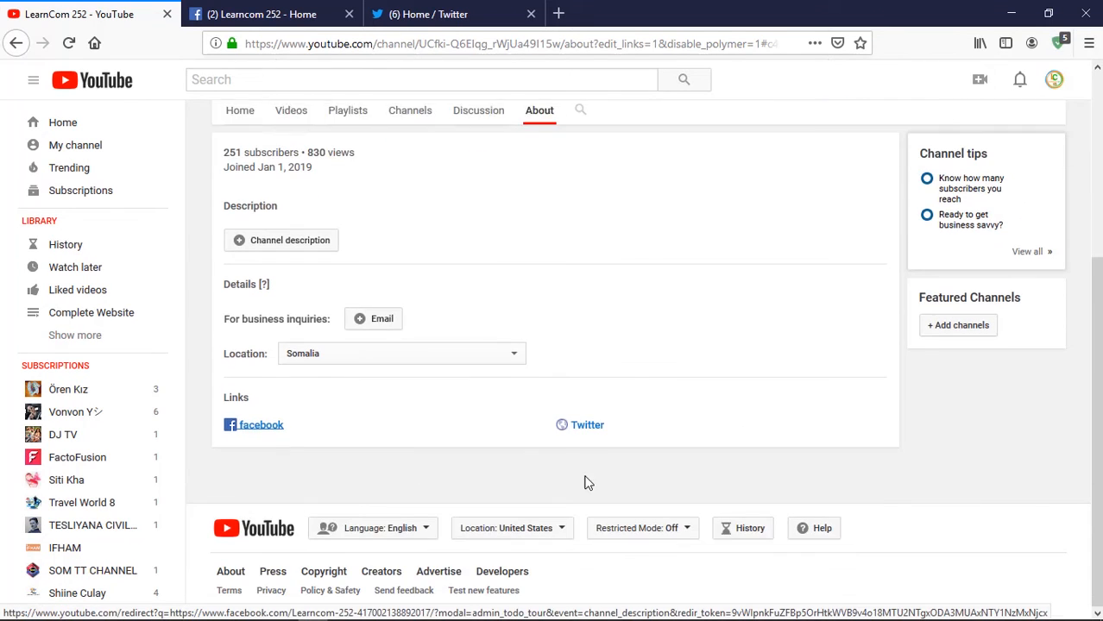
pyautogui.scroll(3, 722, 433)
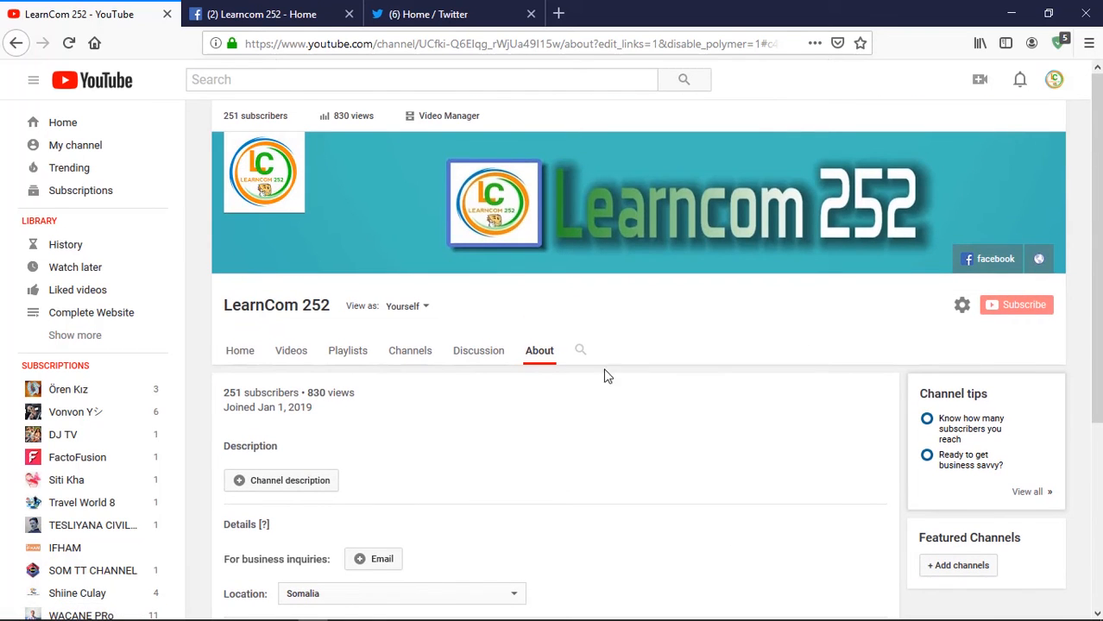
# Copy the full web address of the LearnCom 252 channel's About page
pyautogui.scroll(-3, 607, 376)
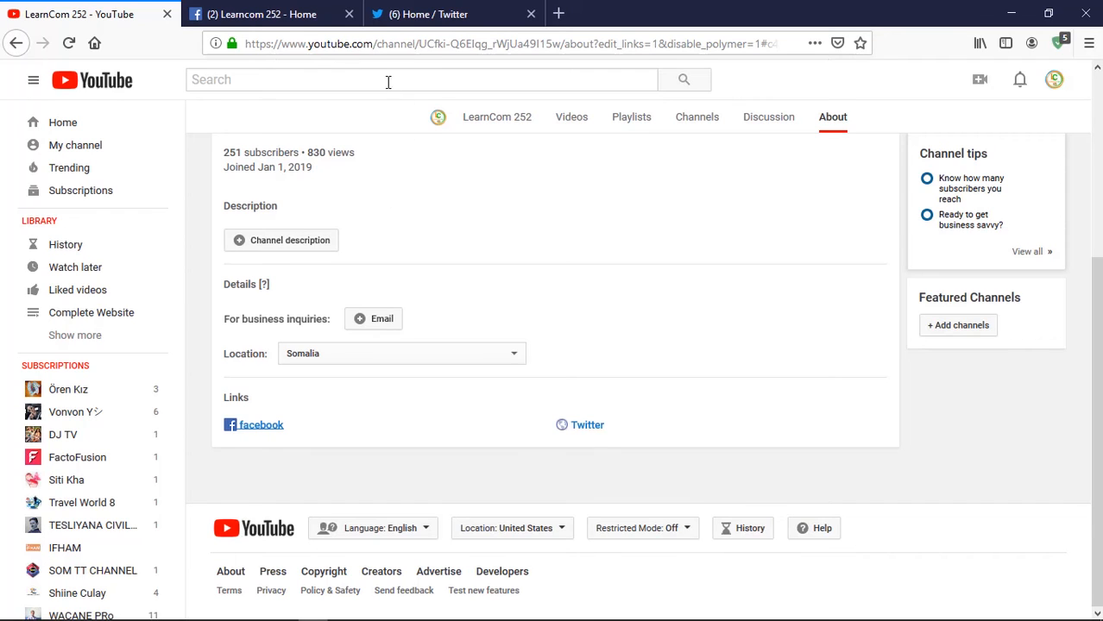
pyautogui.click(388, 44)
pyautogui.rightClick(389, 45)
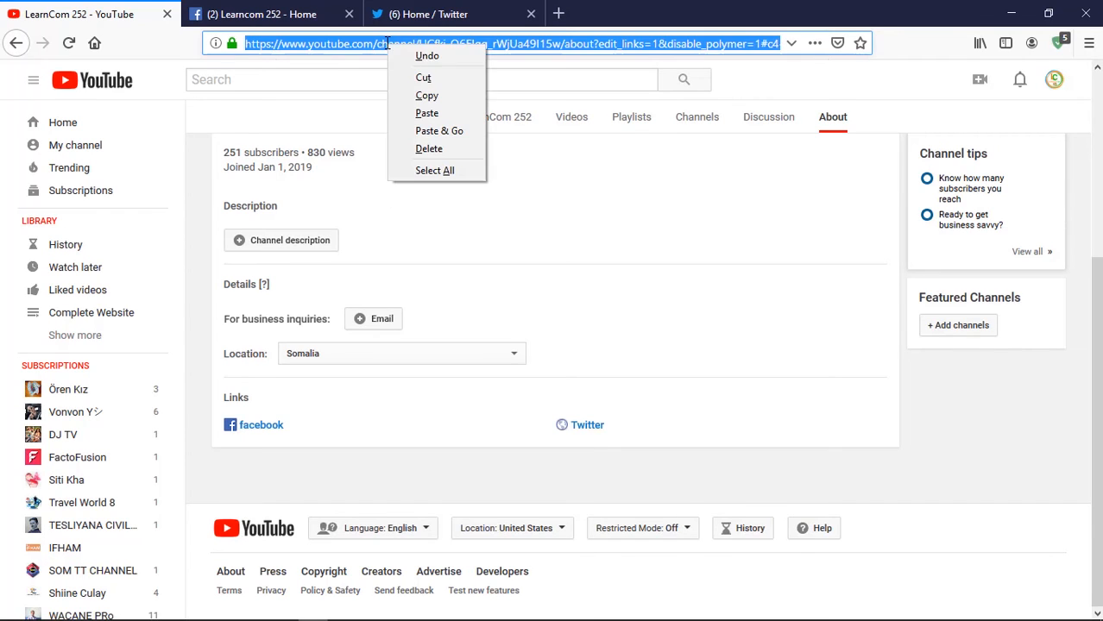
pyautogui.click(427, 96)
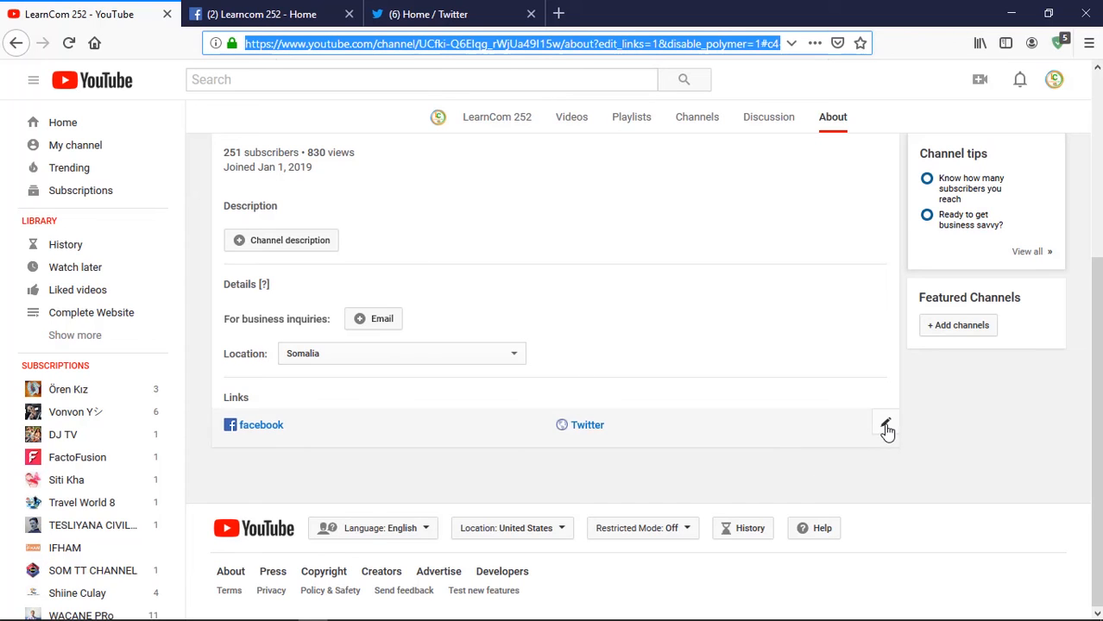
# Reopen the channel's custom links for editing and add a third link with the title "Youtube"
pyautogui.click(882, 423)
pyautogui.scroll(-3, 361, 423)
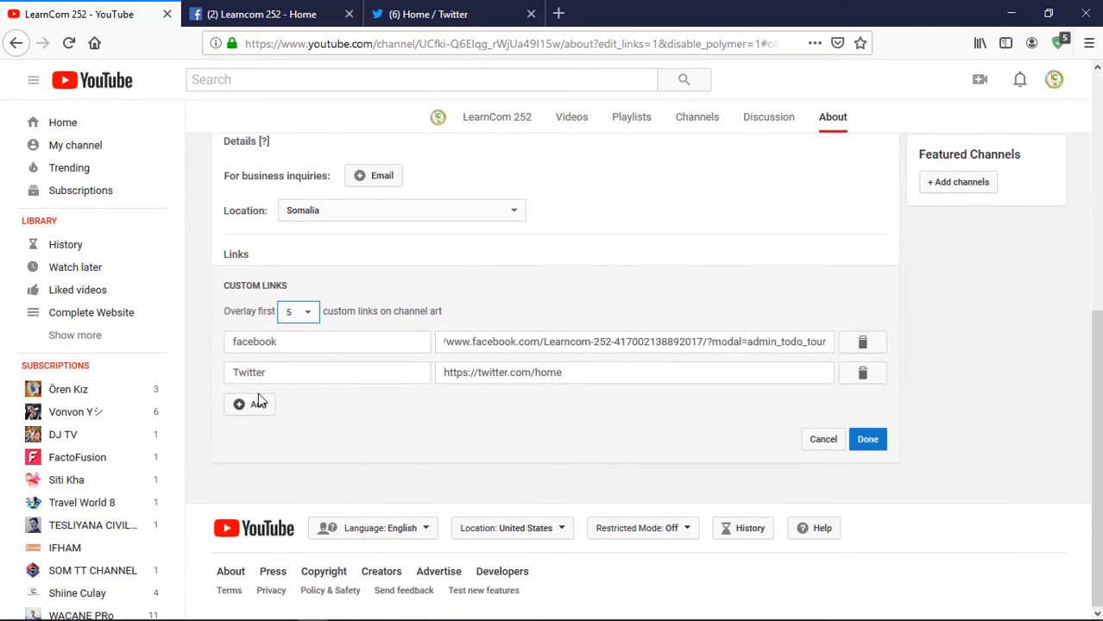
pyautogui.click(252, 404)
pyautogui.click(343, 403)
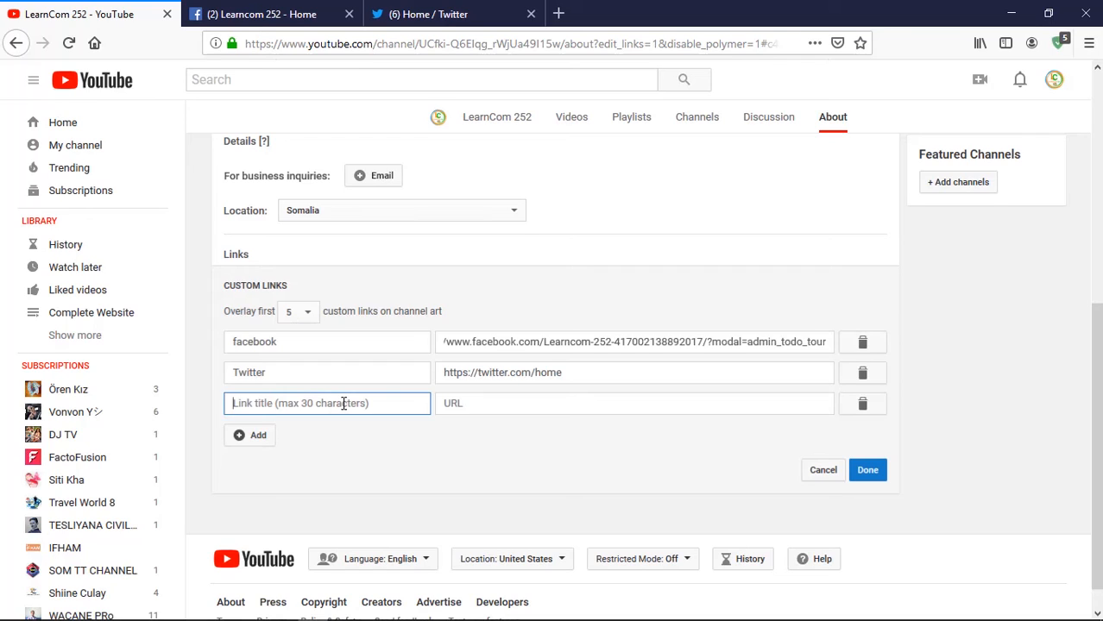
pyautogui.write('outube')
# Paste the copied channel address as the Youtube link's URL, save the custom links, and check them on the channel art
pyautogui.press('Tab')
pyautogui.hotkey('ctrl', 'v')
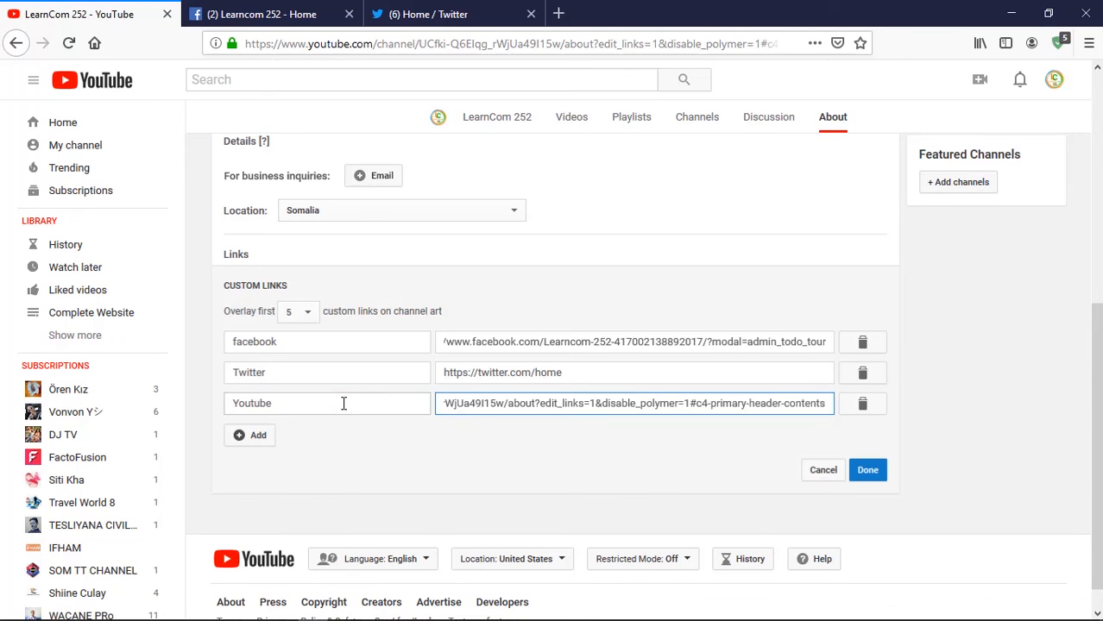
pyautogui.click(879, 483)
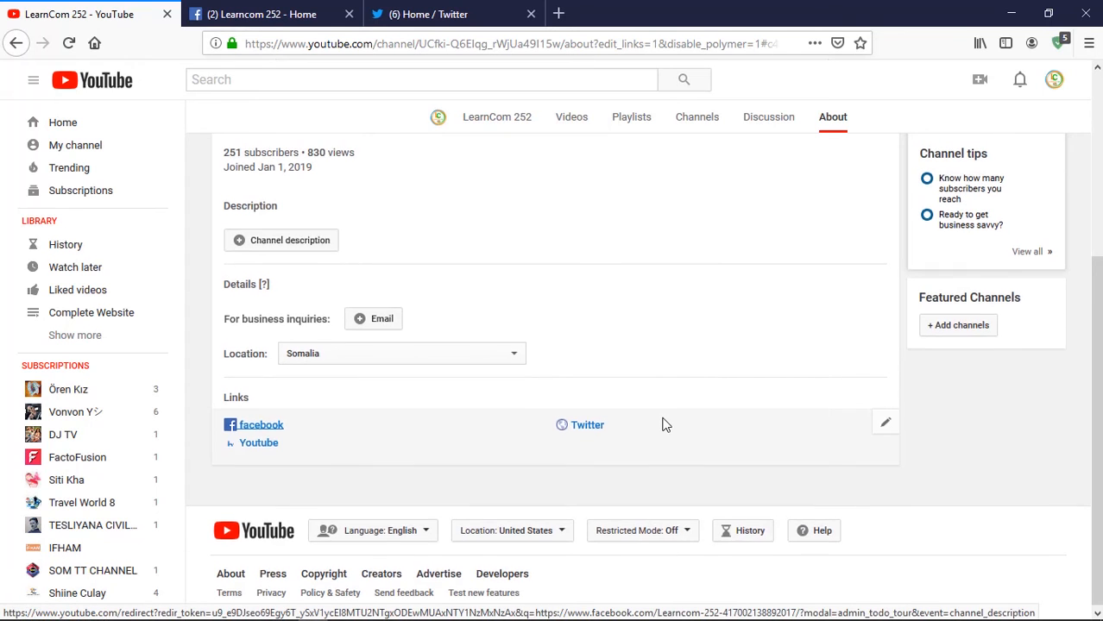
pyautogui.scroll(3, 662, 424)
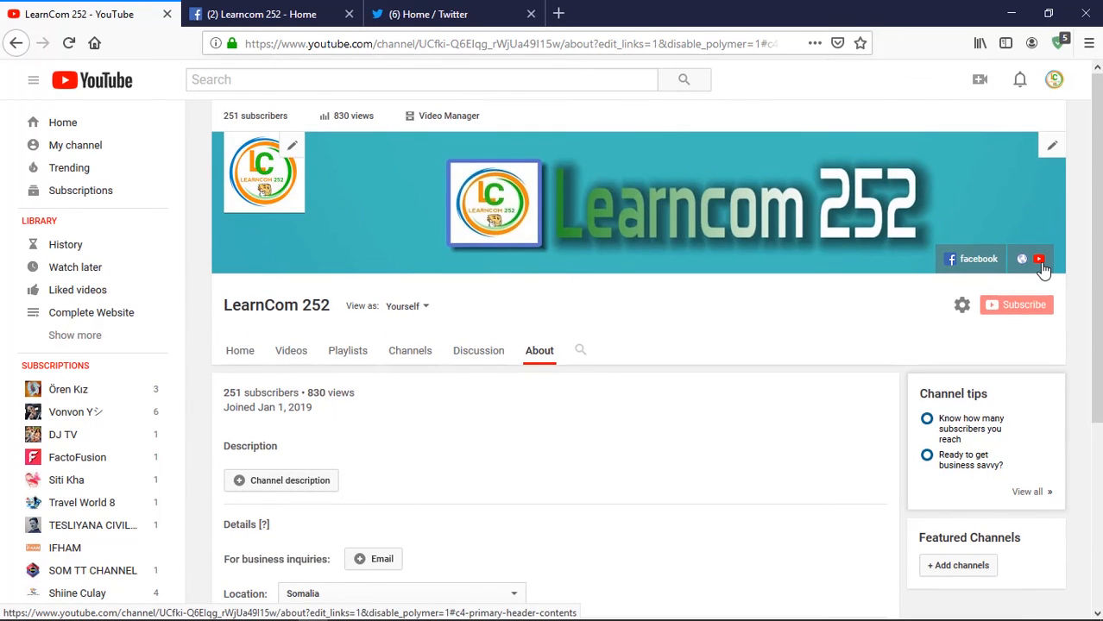